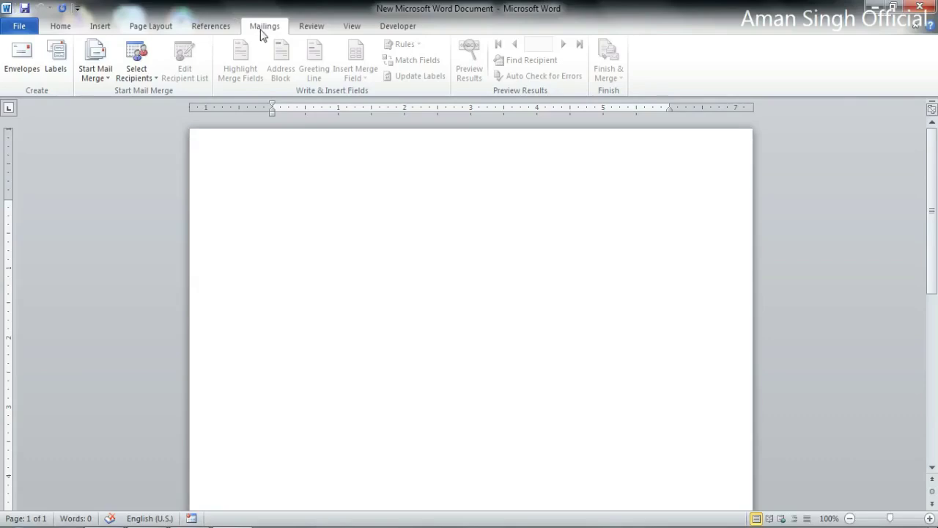
# In the Labels dialog, enter 'Name', 'Class' and 'Roll No.' each followed by dotted lines.
pyautogui.click(56, 63)
pyautogui.click(330, 167)
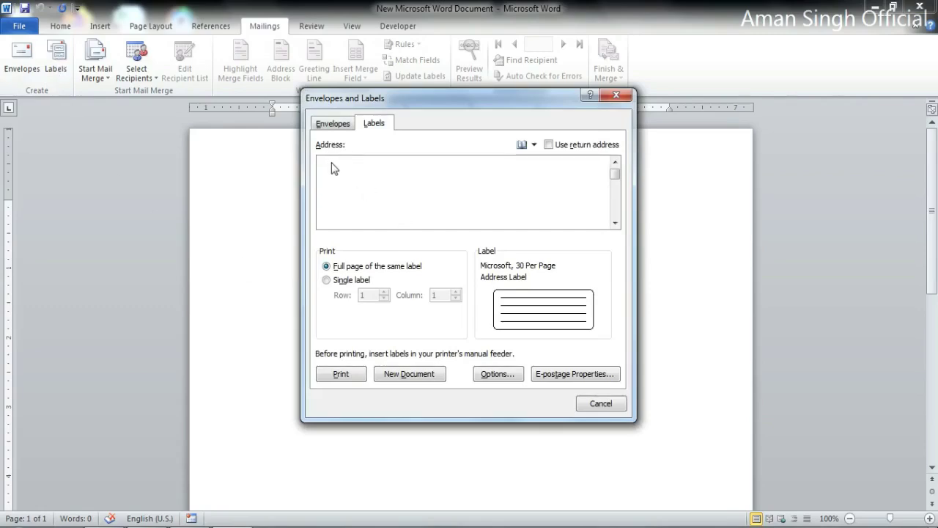
pyautogui.write('Name')
pyautogui.write('........')
pyautogui.write('C')
pyautogui.write('.........................................')
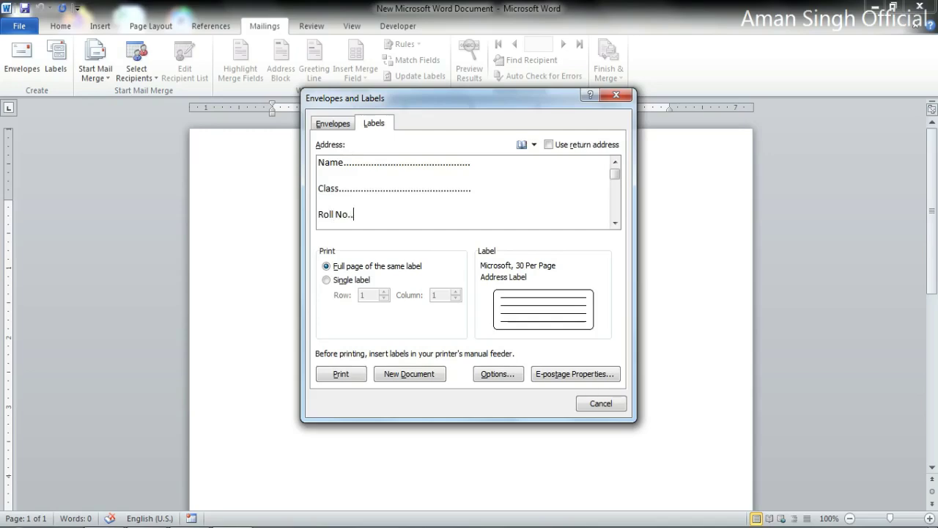
pyautogui.write('...')
pyautogui.click(489, 375)
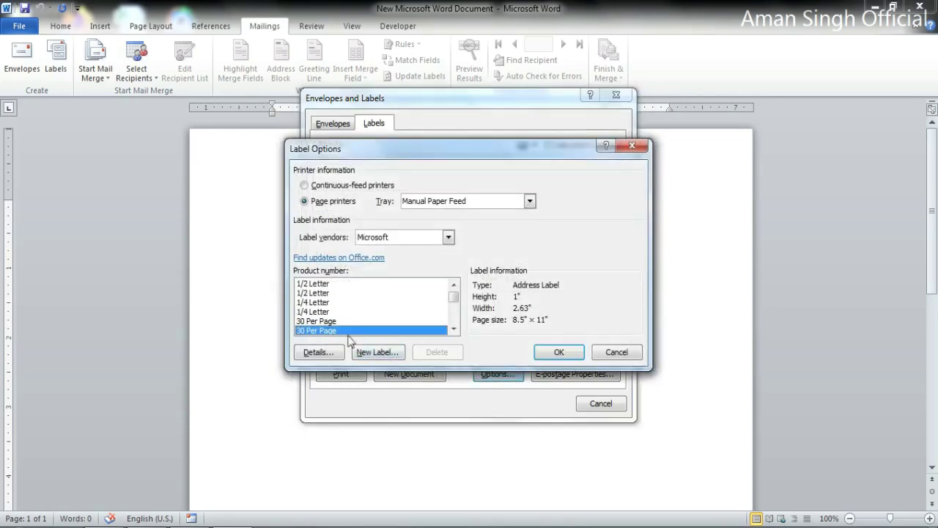
# Keep the Microsoft 30 Per Page layout and generate the Labels2 document.
pyautogui.click(555, 353)
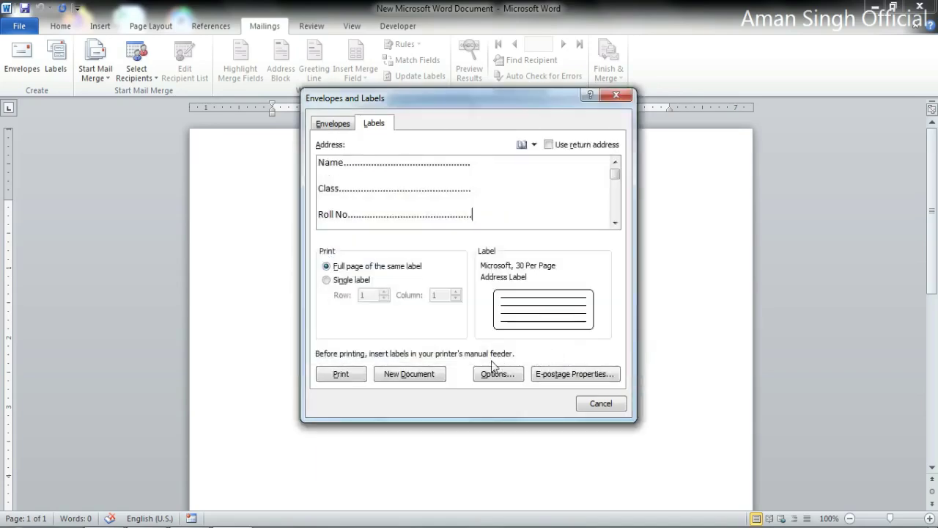
pyautogui.click(415, 375)
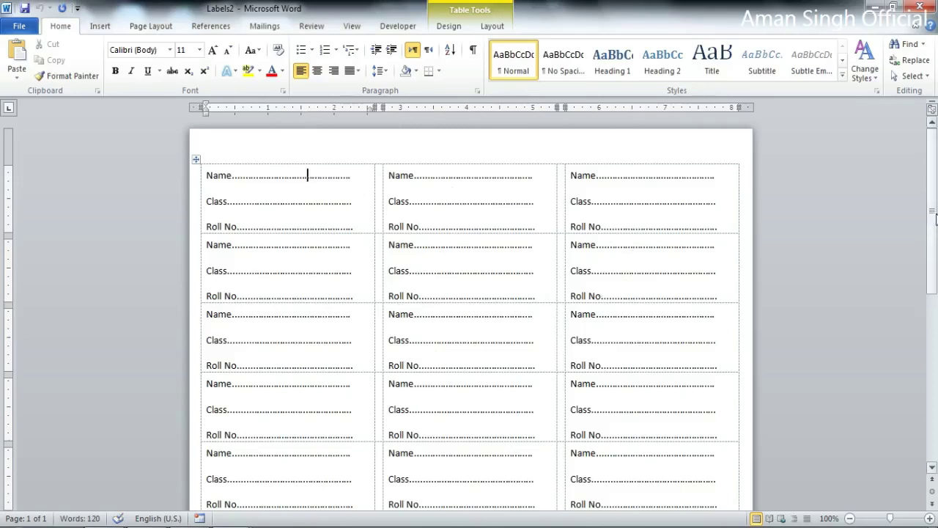
pyautogui.moveTo(936, 214); pyautogui.dragTo(936, 297)
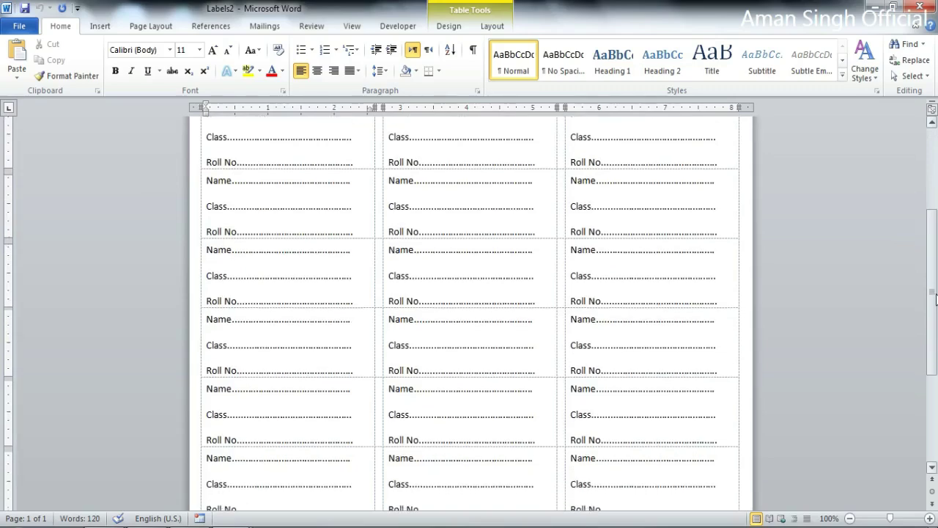
pyautogui.moveTo(936, 297); pyautogui.dragTo(935, 199)
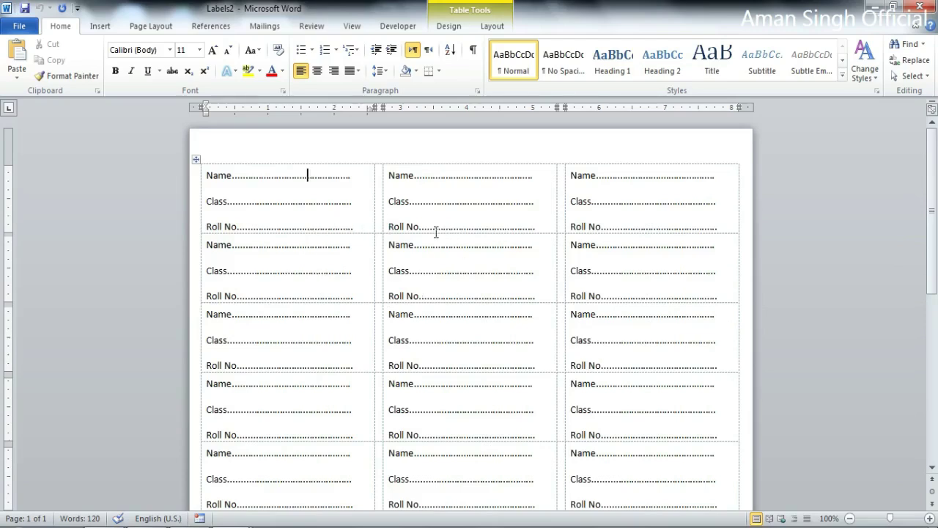
# Insert the panda picture and set its wrapping to In Front of Text.
pyautogui.click(100, 26)
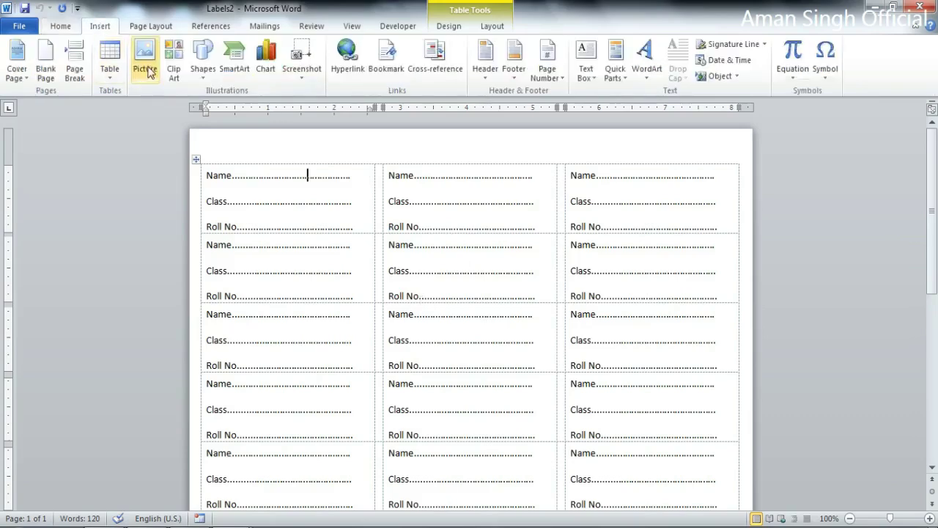
pyautogui.click(145, 62)
pyautogui.doubleClick(241, 147)
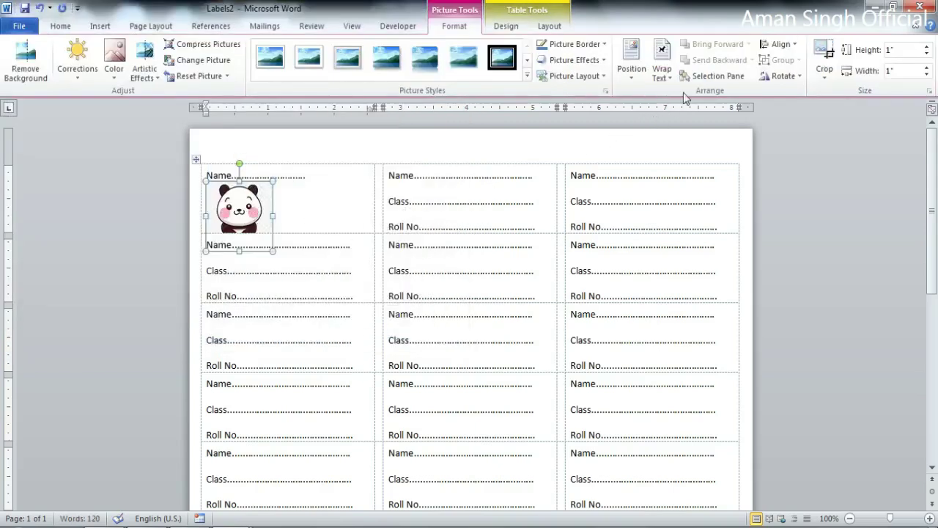
pyautogui.click(662, 66)
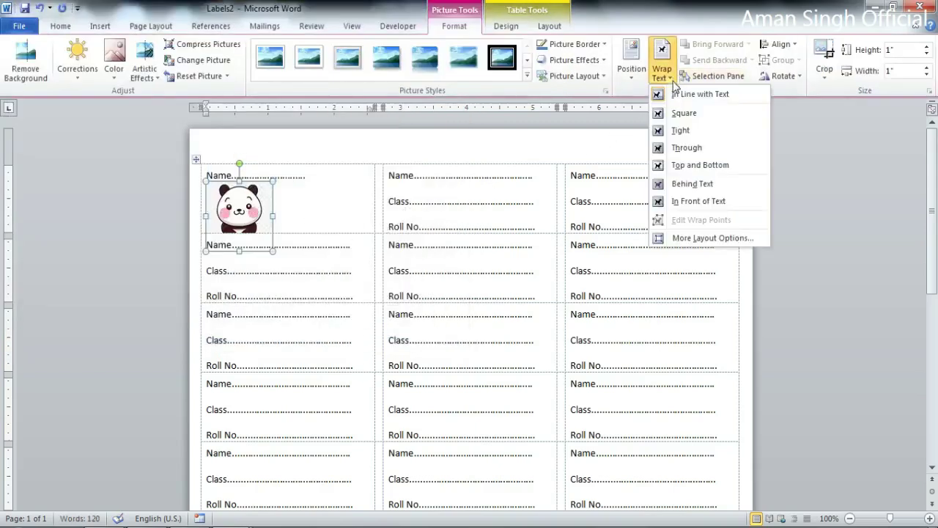
pyautogui.click(695, 202)
# Move the panda to the right side of the first label and fine-tune its position.
pyautogui.moveTo(239, 200); pyautogui.dragTo(332, 188)
pyautogui.click(400, 201)
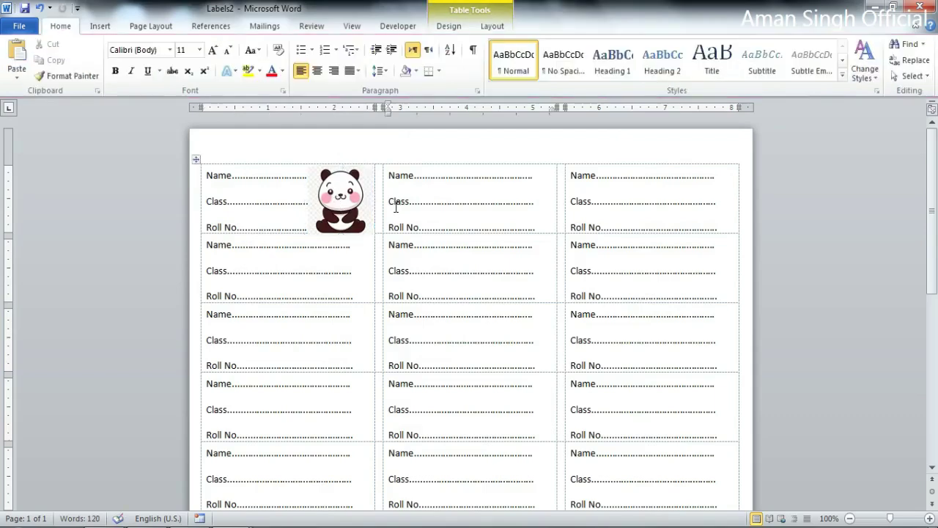
pyautogui.click(356, 208)
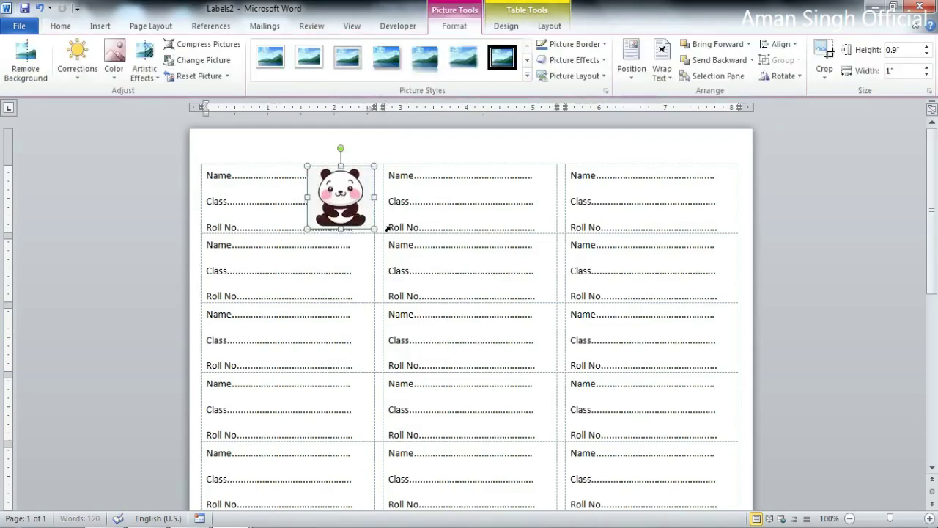
pyautogui.click(419, 211)
pyautogui.click(345, 193)
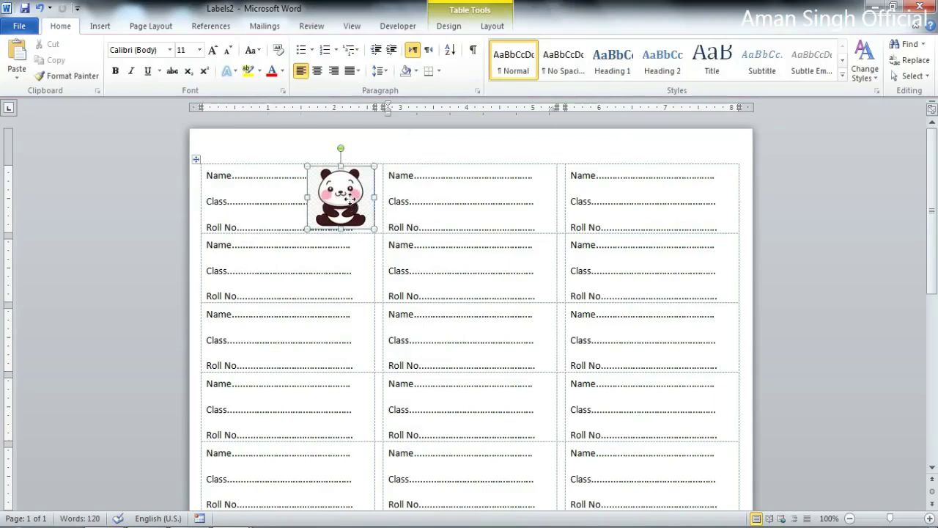
pyautogui.moveTo(351, 199); pyautogui.dragTo(354, 201)
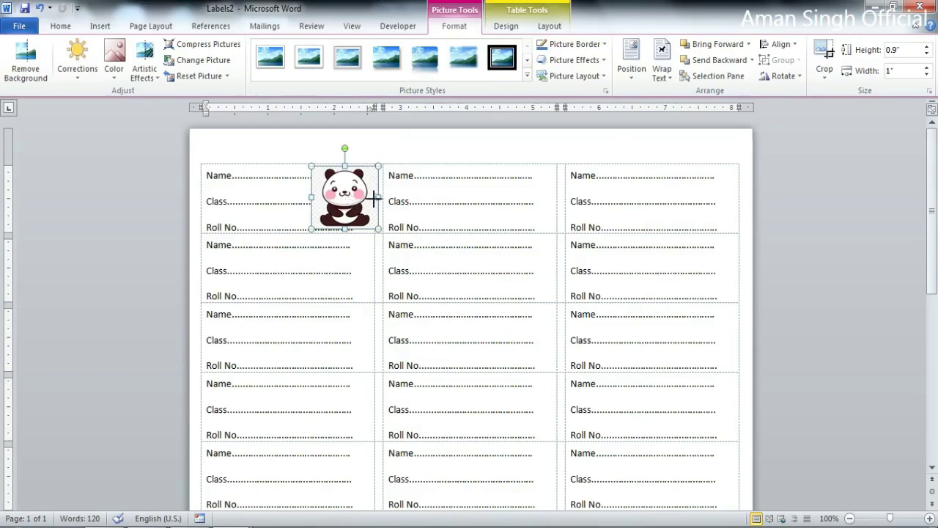
pyautogui.click(430, 214)
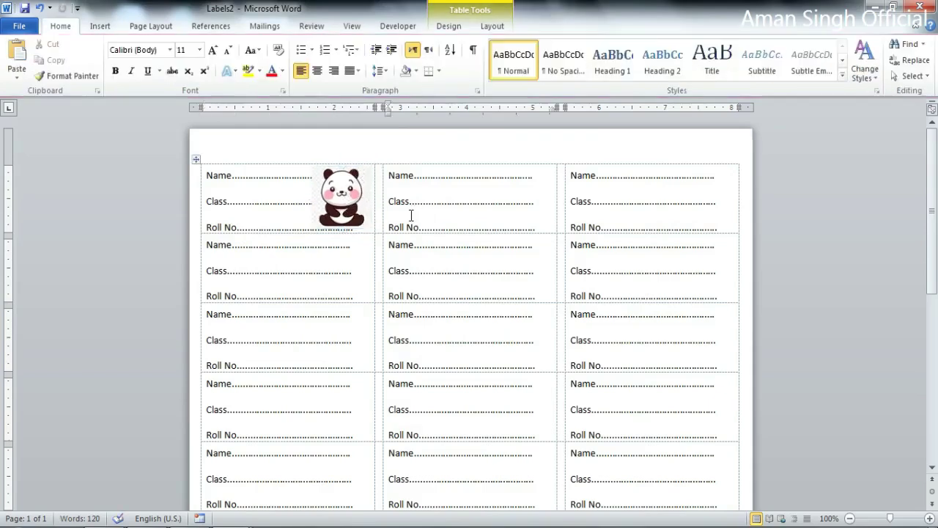
pyautogui.click(351, 213)
# Copy the panda into the second and third labels of the top row.
pyautogui.moveTo(350, 207); pyautogui.dragTo(519, 199)
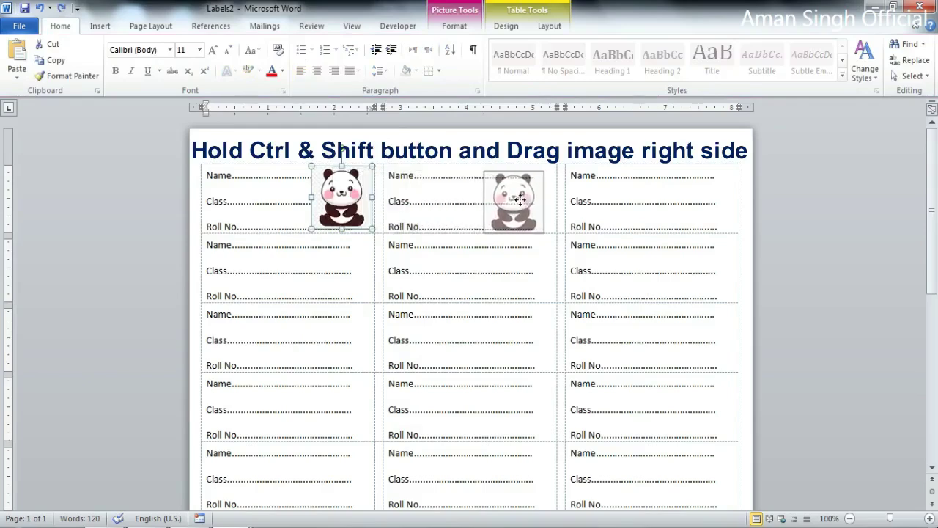
pyautogui.moveTo(519, 199); pyautogui.dragTo(705, 195)
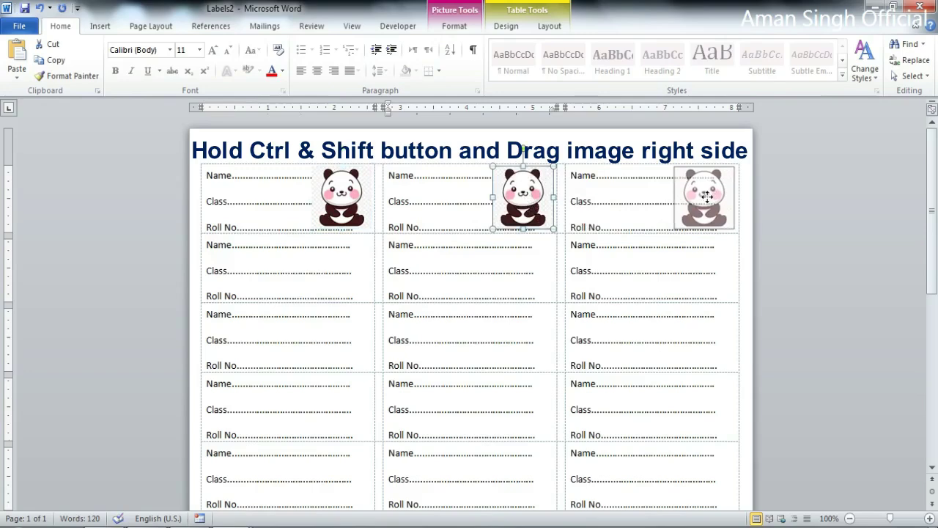
pyautogui.click(436, 240)
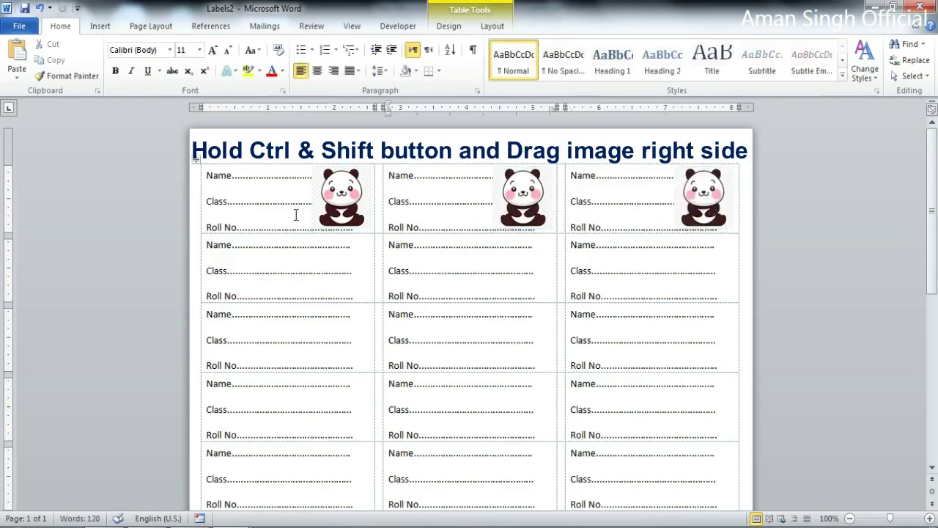
# Select the three top-row pandas and copy them into the second label row.
pyautogui.keyDown('ctrl'); pyautogui.click(349, 206); pyautogui.keyUp('ctrl')
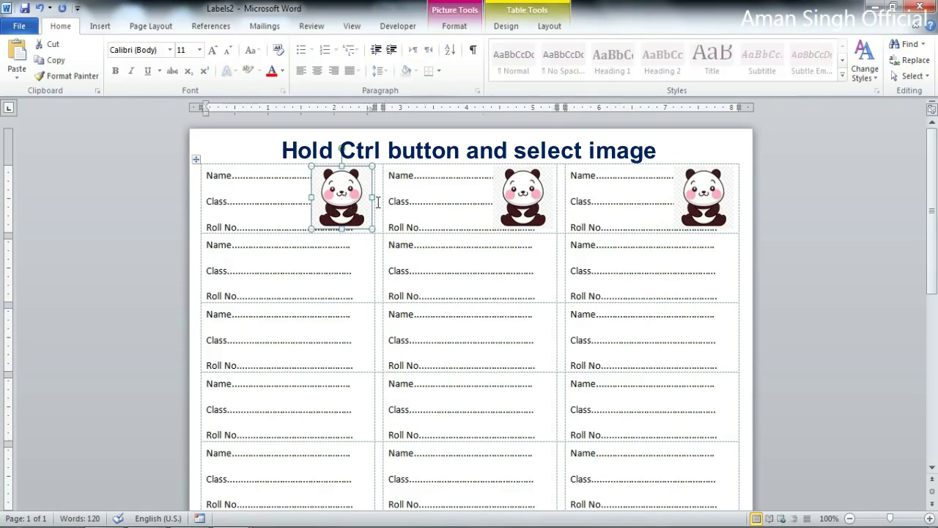
pyautogui.keyDown('ctrl'); pyautogui.click(529, 210); pyautogui.keyUp('ctrl')
pyautogui.keyDown('ctrl'); pyautogui.click(699, 210); pyautogui.keyUp('ctrl')
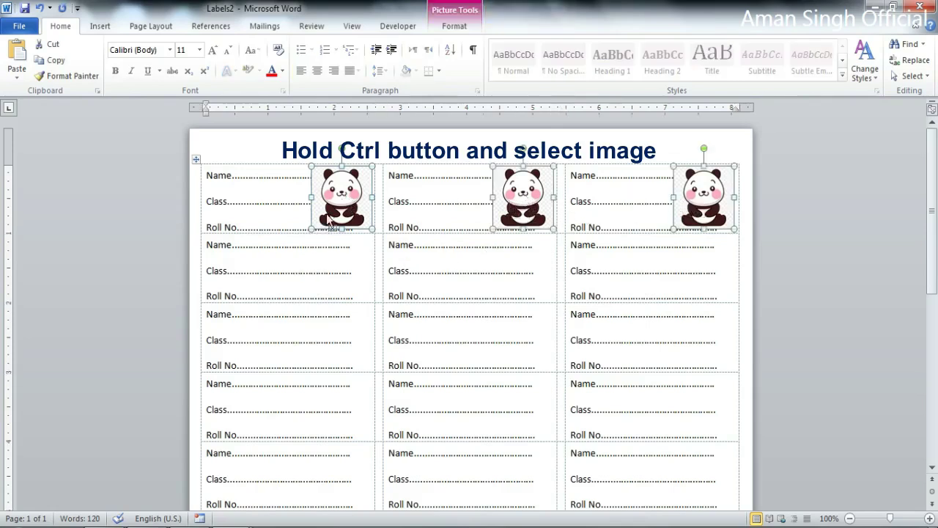
pyautogui.moveTo(327, 212)
pyautogui.mouseDown()
pyautogui.moveTo(315, 275)
pyautogui.moveTo(335, 315)
pyautogui.moveTo(343, 412)
pyautogui.mouseUp()
# Copy the row of pandas down into each remaining label row to the bottom of the page.
pyautogui.scroll(-1, 932, 263)
pyautogui.scroll(-2, 932, 262)
pyautogui.scroll(-2, 933, 263)
pyautogui.moveTo(337, 299)
pyautogui.mouseDown()
pyautogui.moveTo(335, 359)
pyautogui.moveTo(349, 441)
pyautogui.mouseUp()
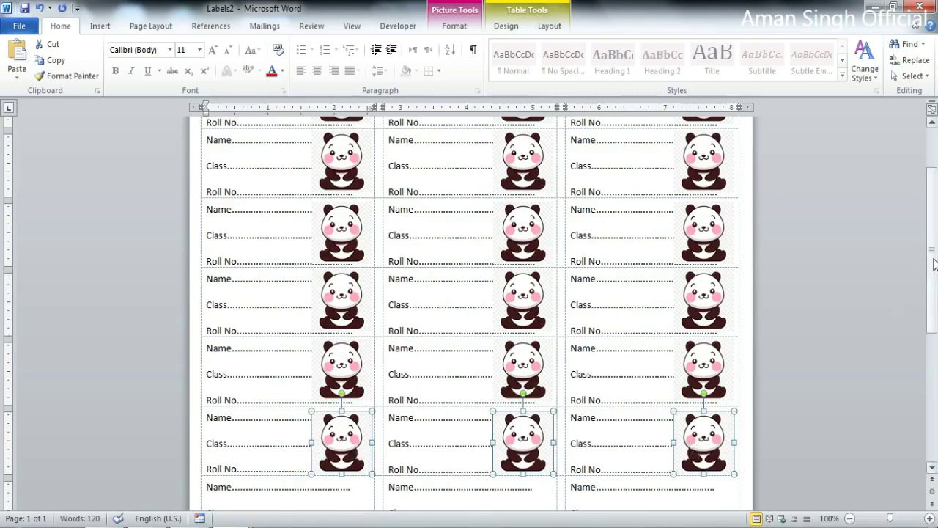
pyautogui.moveTo(934, 264); pyautogui.dragTo(758, 366)
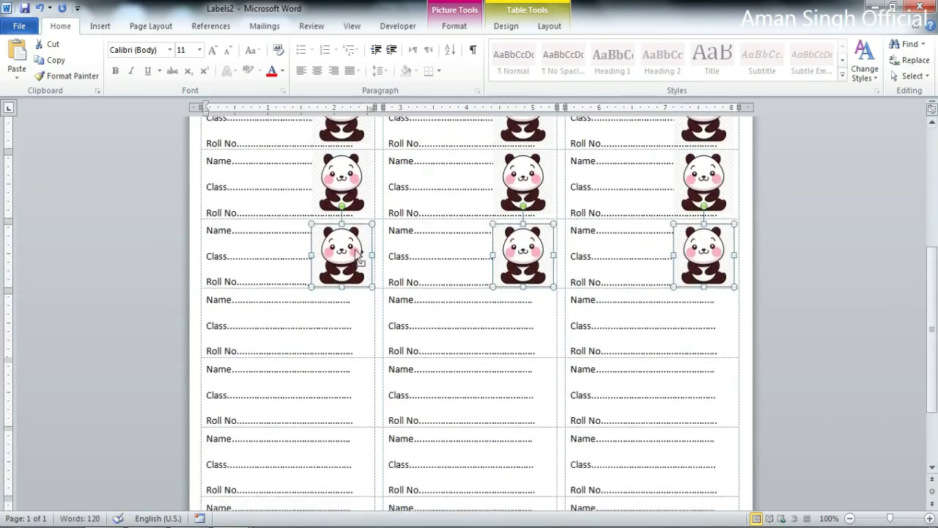
pyautogui.moveTo(358, 257); pyautogui.dragTo(351, 473)
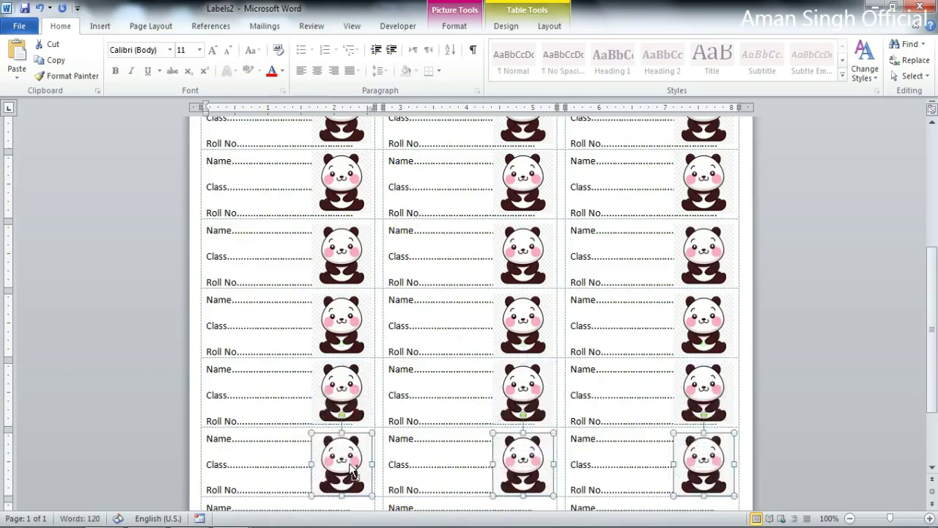
pyautogui.scroll(-2, 932, 395)
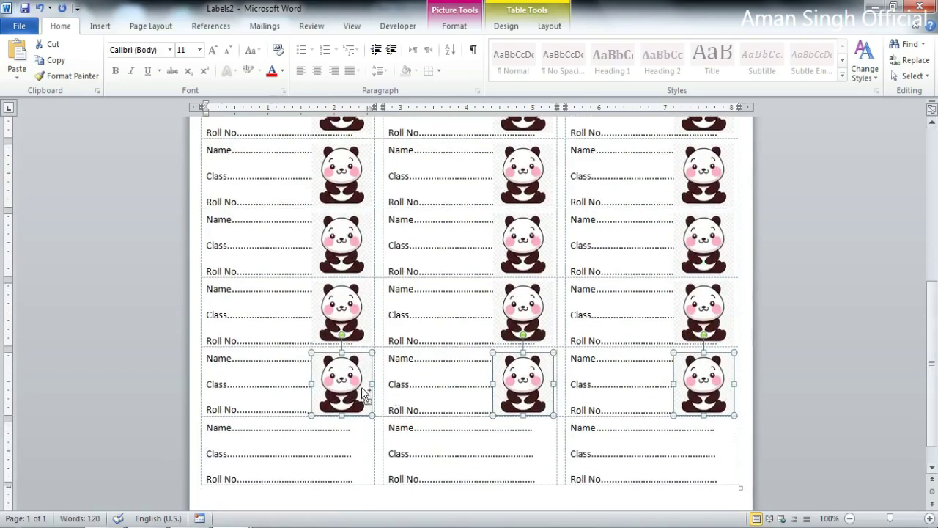
pyautogui.moveTo(352, 387); pyautogui.dragTo(351, 458)
pyautogui.scroll(-1, 932, 426)
pyautogui.moveTo(934, 434); pyautogui.dragTo(936, 255)
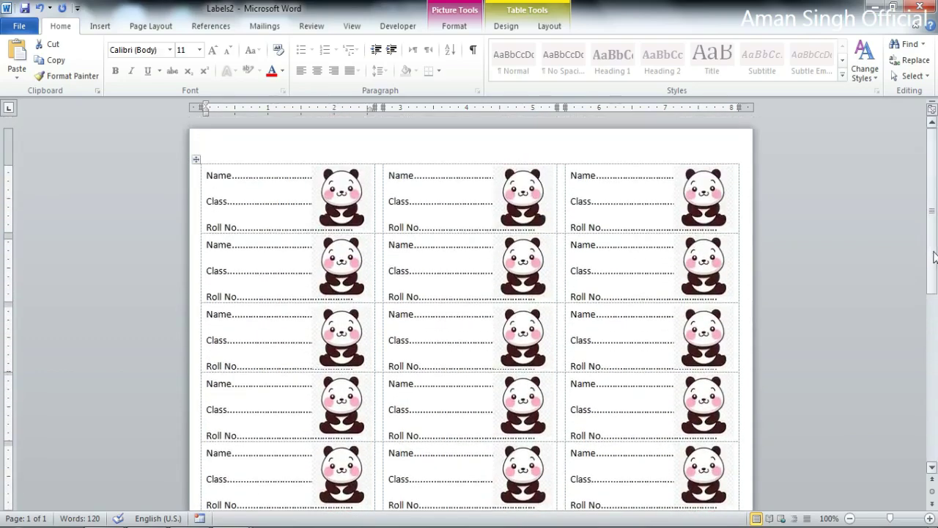
pyautogui.click(663, 150)
pyautogui.click(559, 154)
pyautogui.click(440, 199)
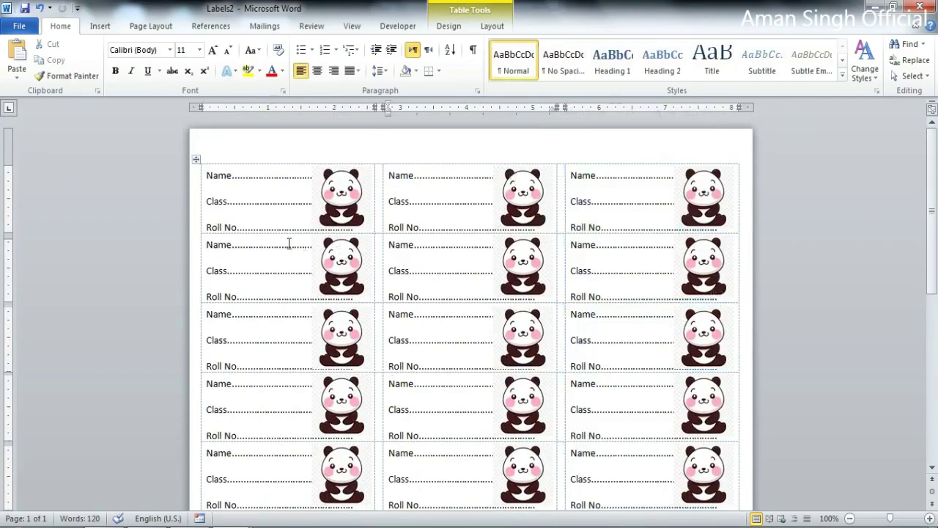